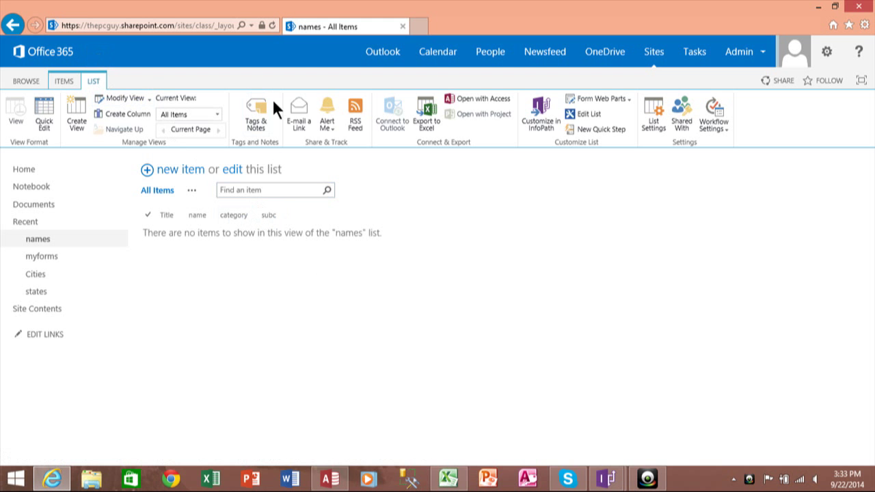
Open the SharePoint names list form in InfoPath with Customize in InfoPath, allowing the launch.
click(543, 124)
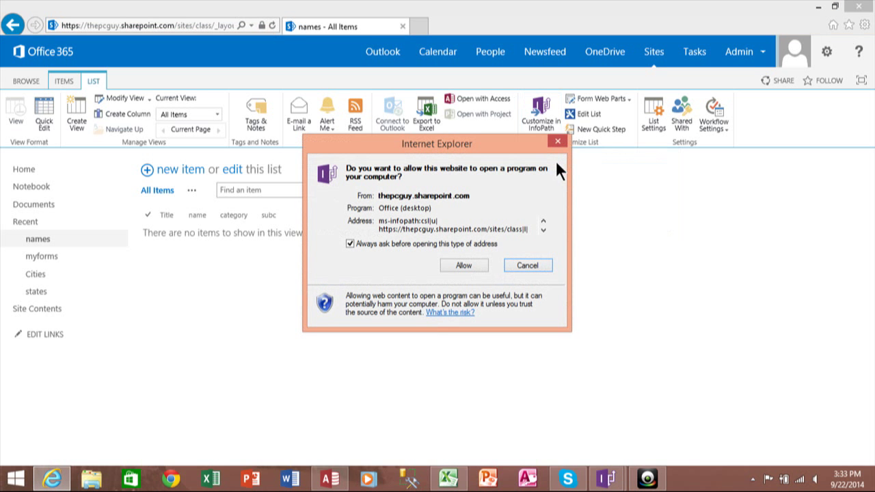
click(464, 264)
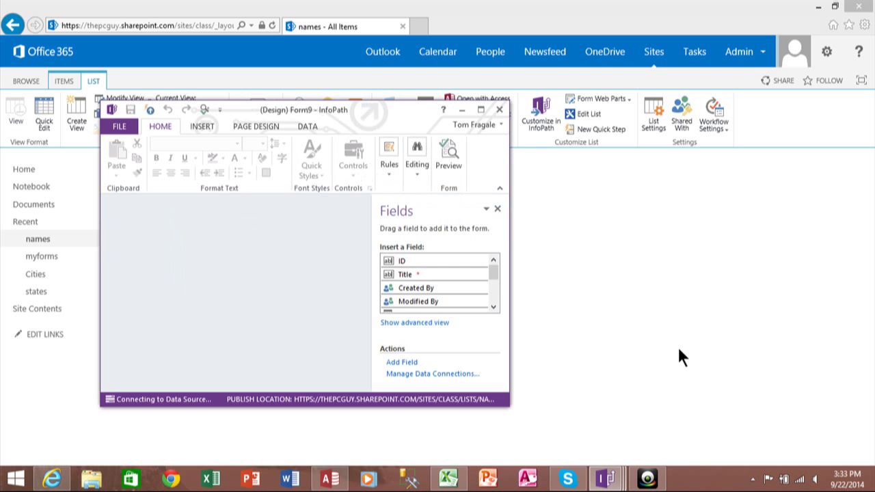
Maximize the InfoPath designer and show the DATA tab's data connection commands.
click(482, 110)
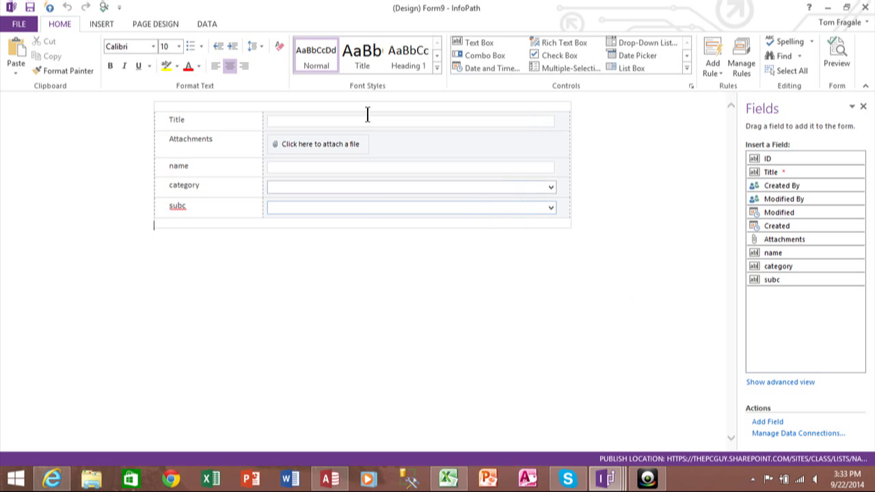
click(208, 24)
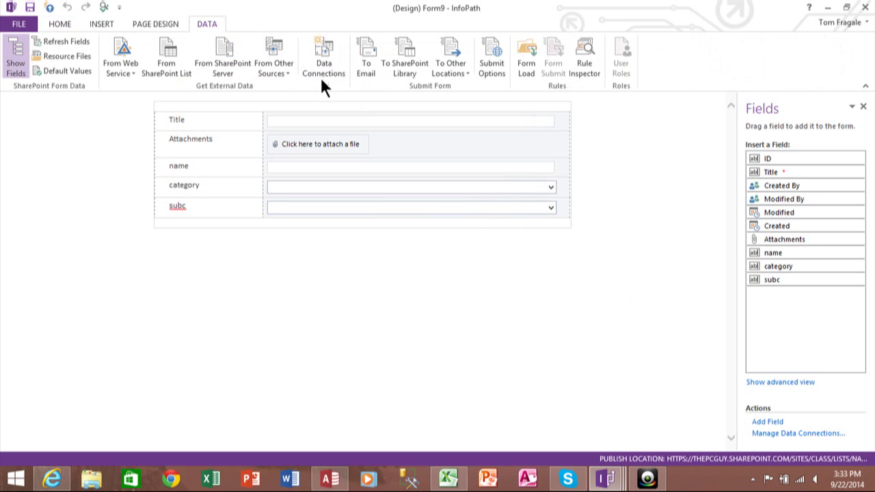
Start a From XML File connection using Sheet2.xml from the Downloads folder.
click(275, 67)
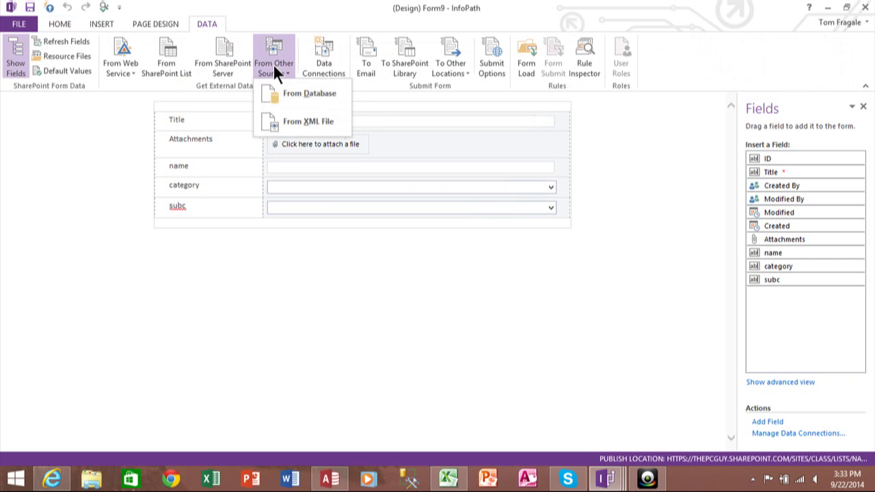
click(303, 122)
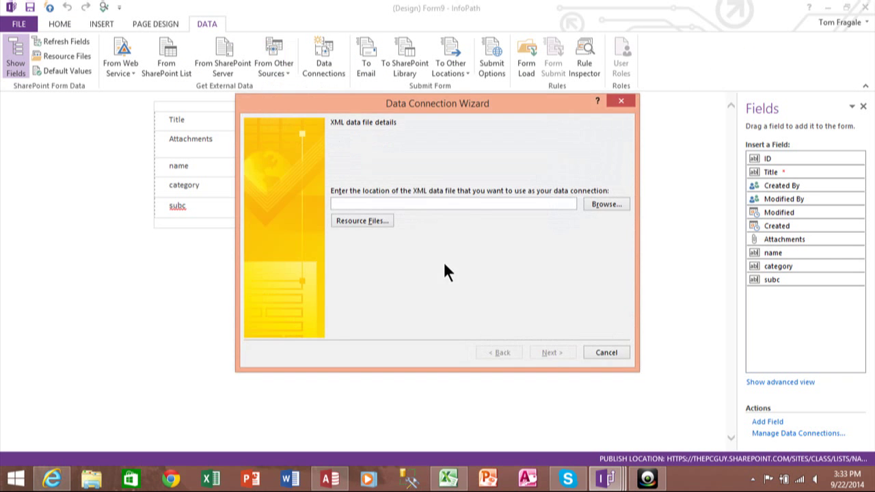
click(601, 204)
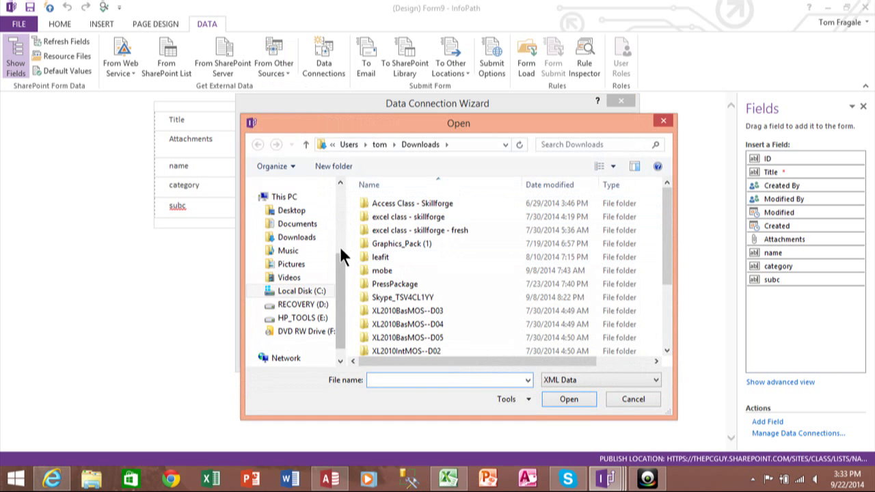
scroll(341, 242, up, 3)
drag(339, 242, 353, 195)
click(295, 243)
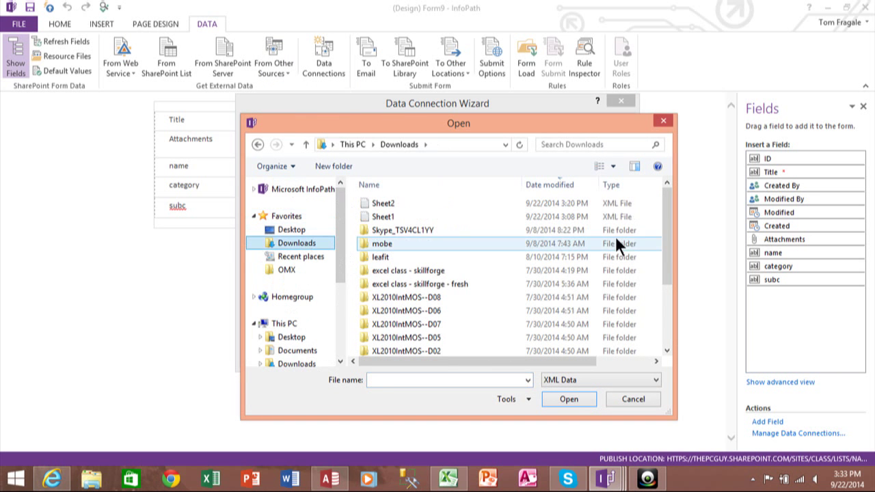
click(378, 203)
click(552, 396)
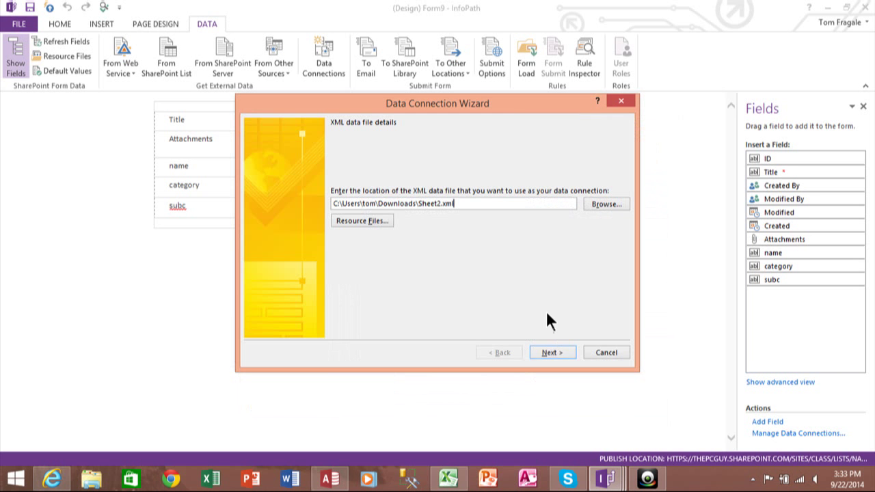
Keep the file as a resource, name the connection 'xml data' and finish.
click(544, 350)
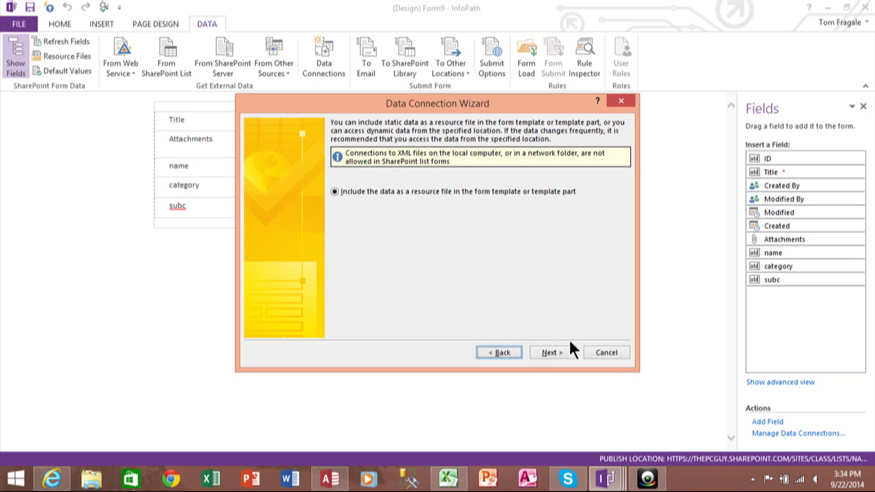
click(545, 352)
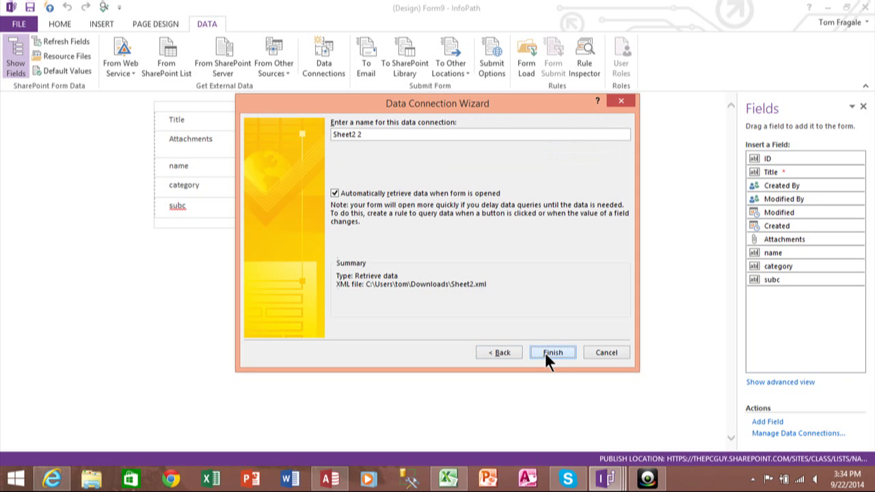
click(374, 137)
key(ctrl+a)
text(xml data)
click(546, 352)
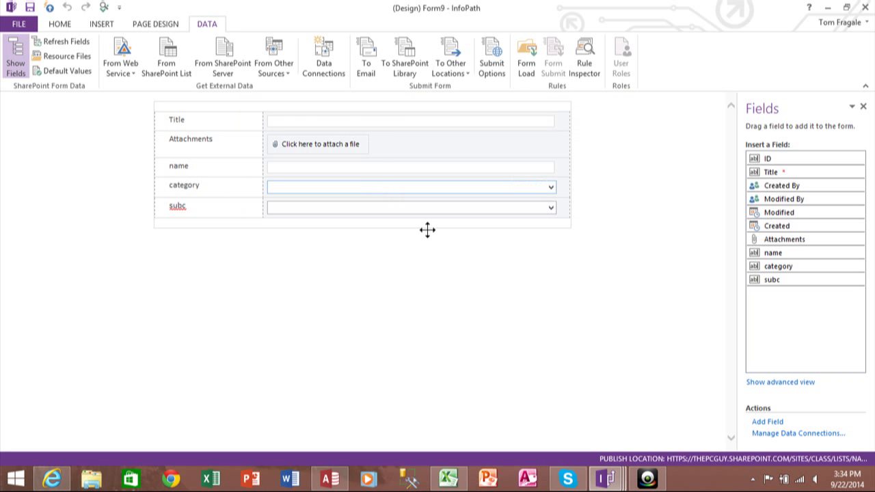
Set the category combo box entries to xml data's Sheet1 PRMIARY_x0020_FUNCTION, showing unique names only.
click(380, 194)
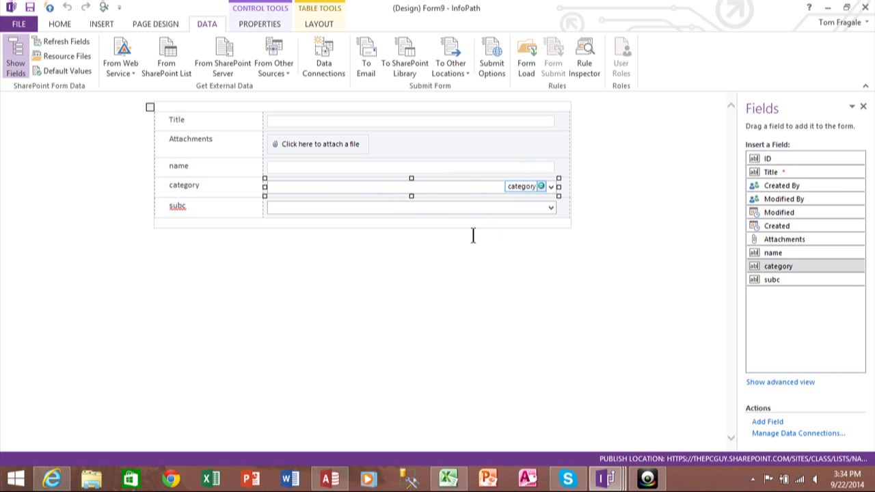
right_click(406, 195)
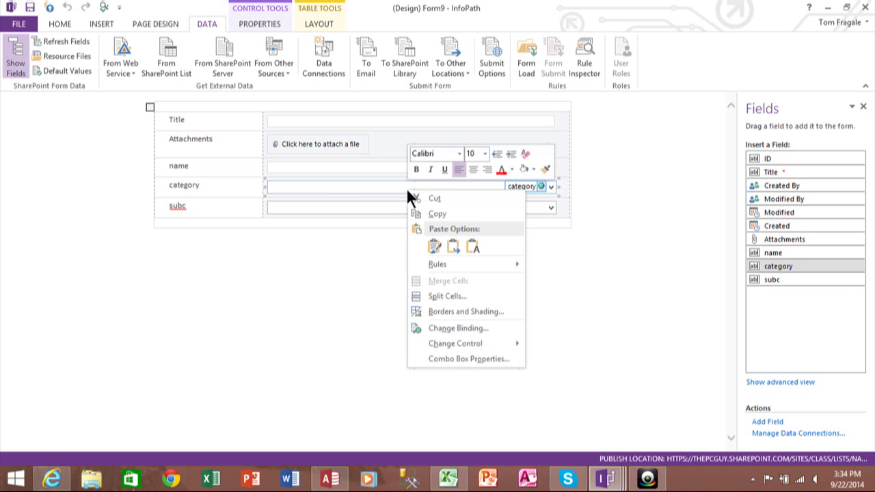
click(458, 359)
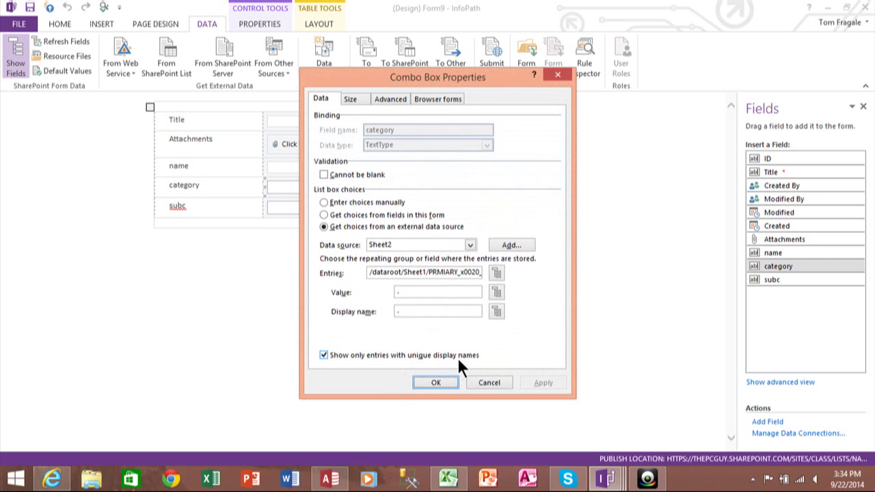
click(469, 246)
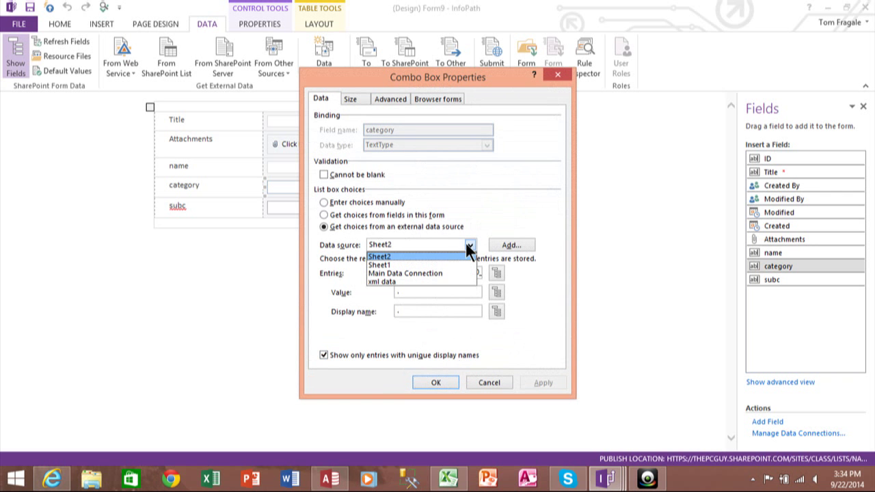
click(401, 281)
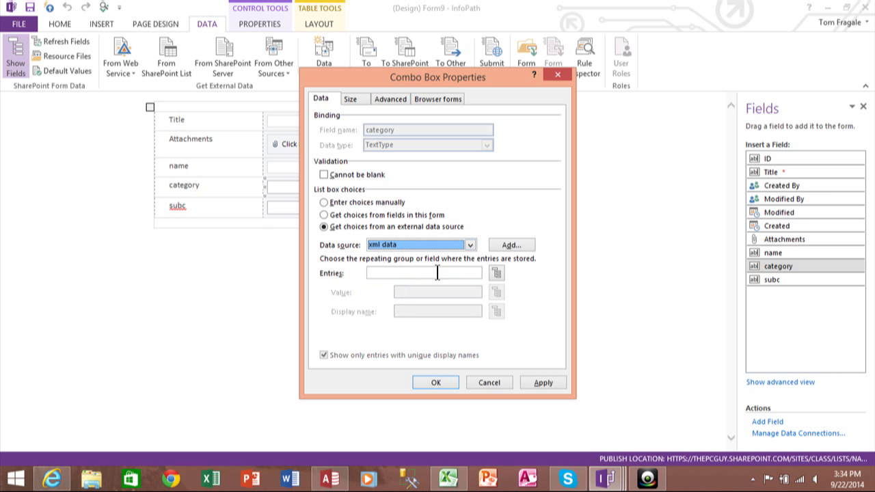
click(492, 274)
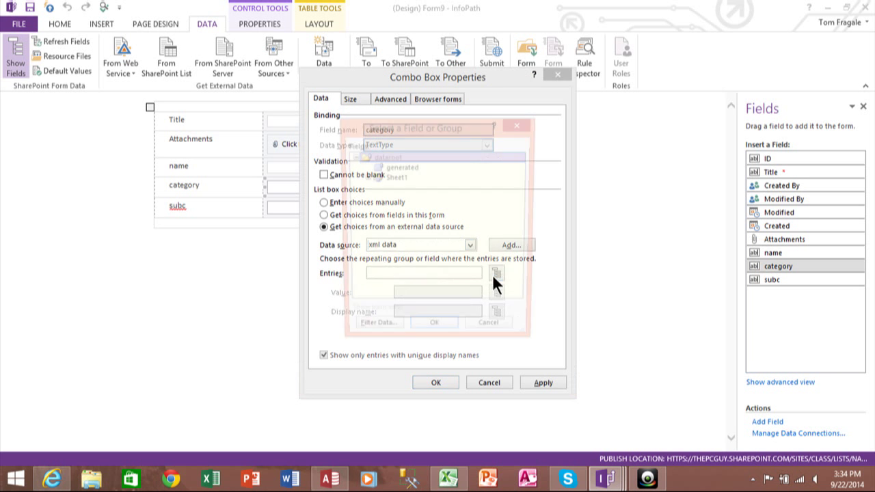
click(365, 177)
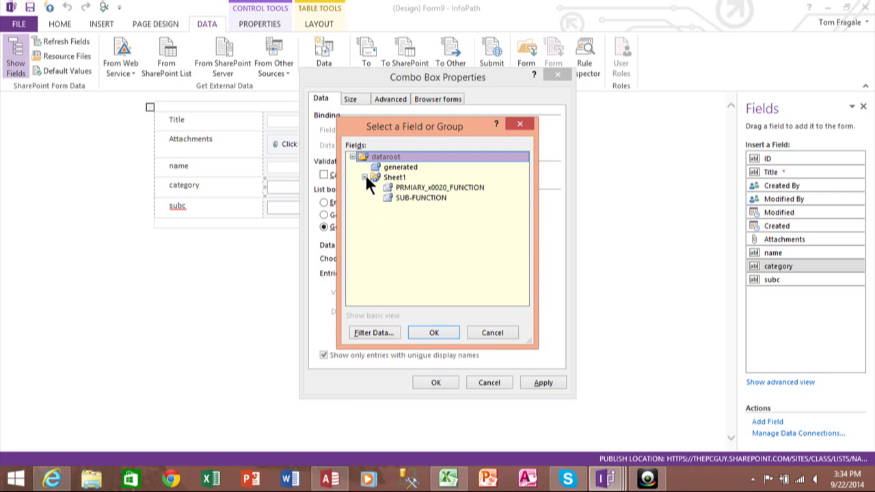
click(405, 186)
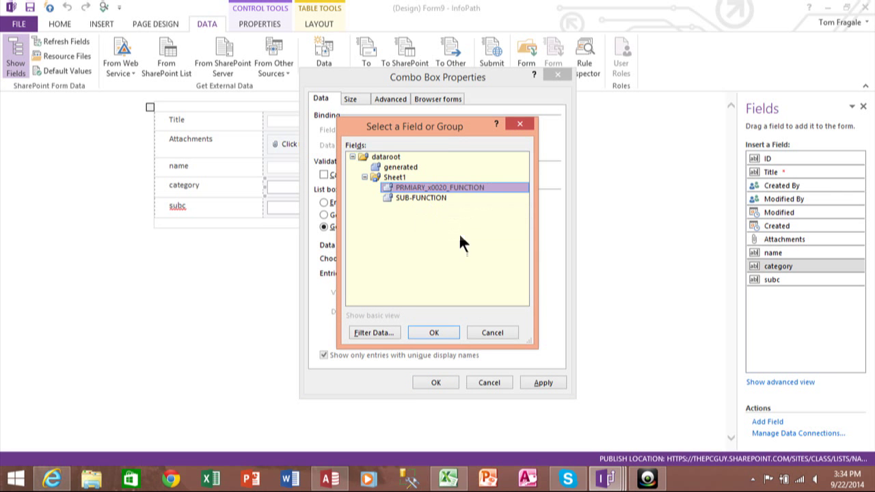
click(429, 333)
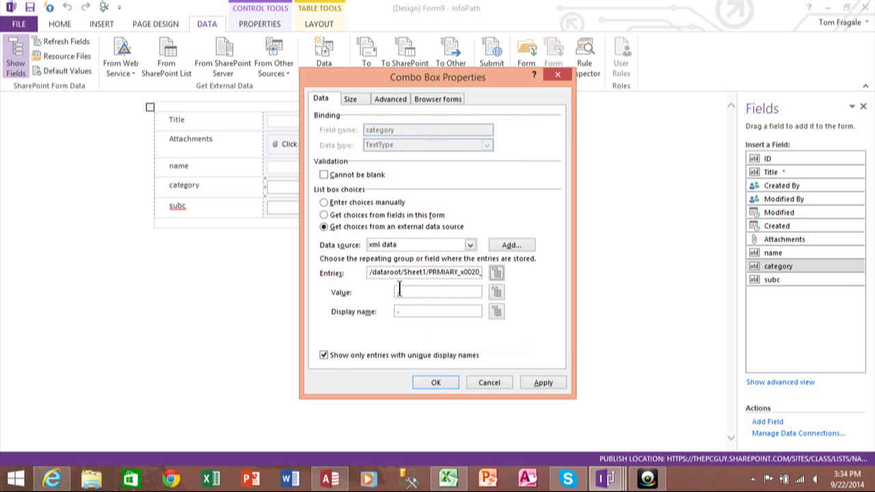
click(324, 354)
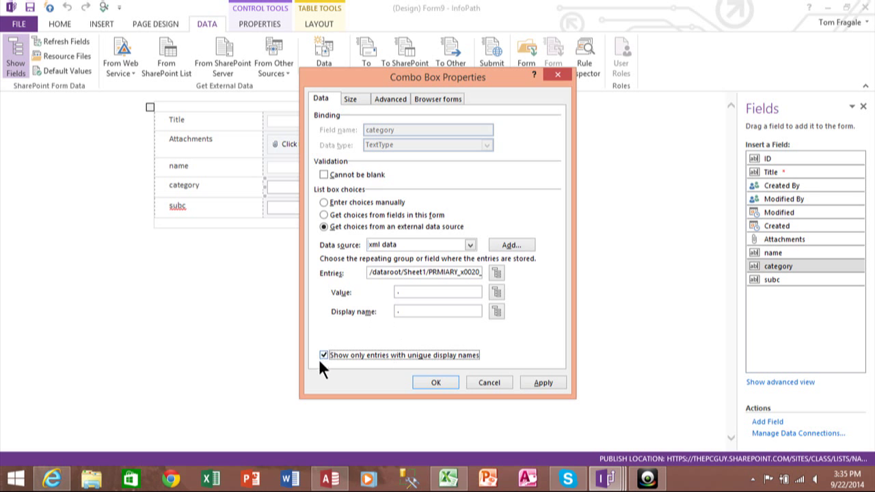
click(435, 383)
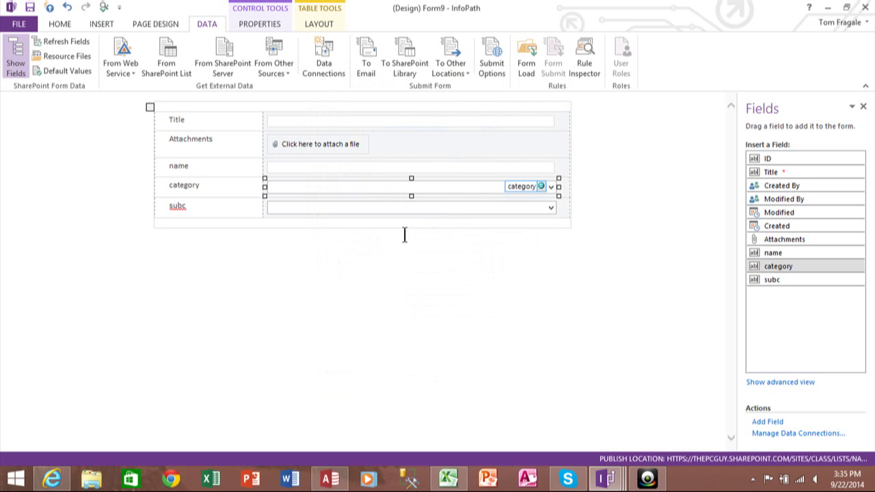
Switch the subc combo box source to xml data, removing the old filter, and pick Sheet1's SUB-FUNCTION.
right_click(380, 215)
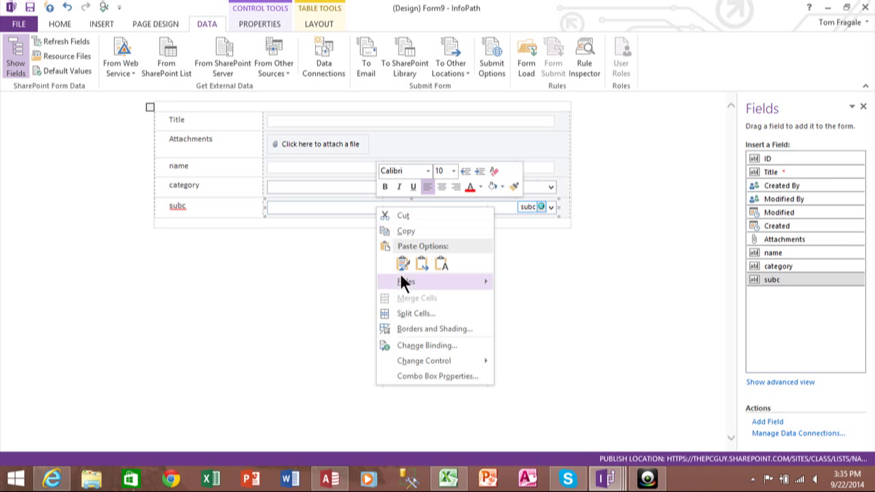
click(422, 376)
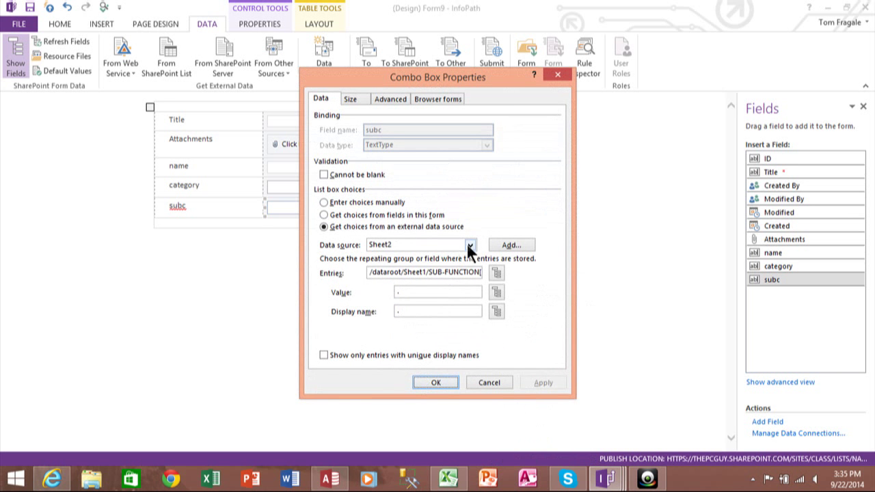
click(470, 246)
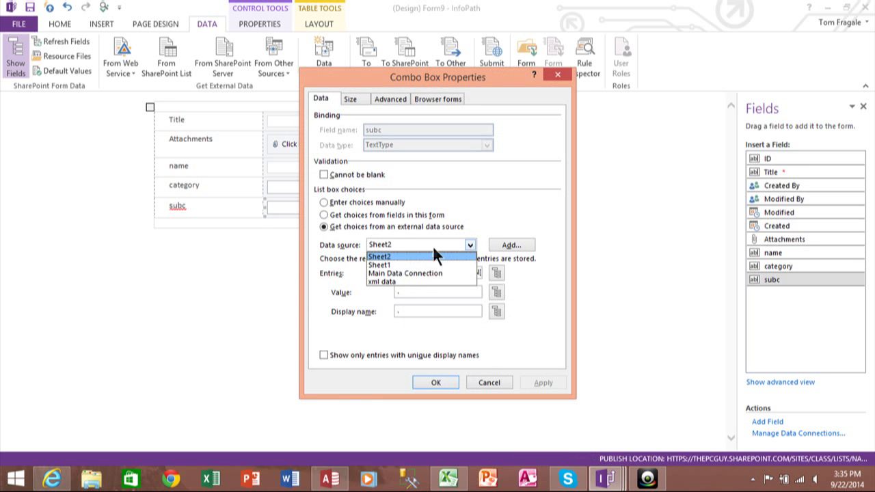
click(394, 282)
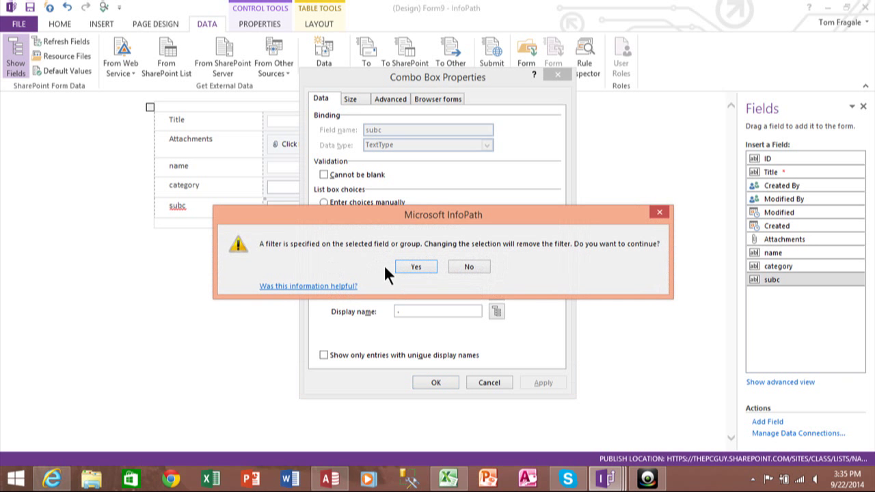
click(421, 264)
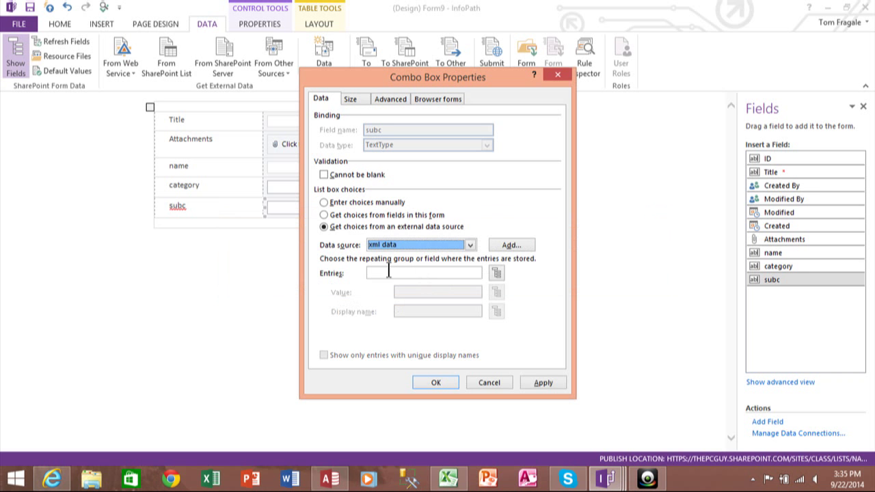
click(496, 274)
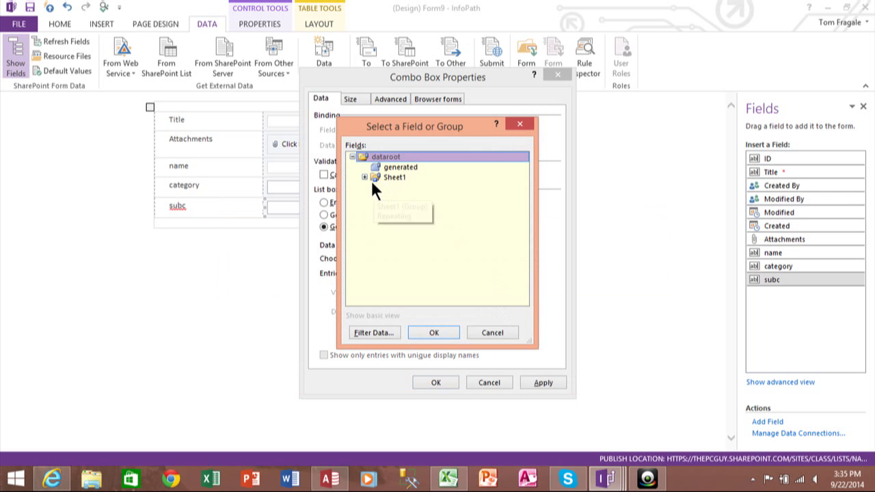
click(364, 177)
click(418, 198)
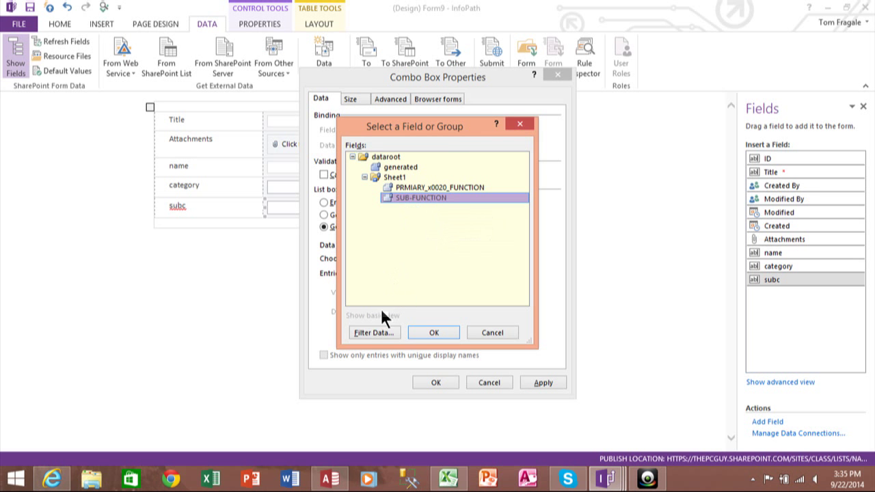
Add a filter condition where PRMIARY_x0020_FUNCTION is equal to a form field.
click(367, 335)
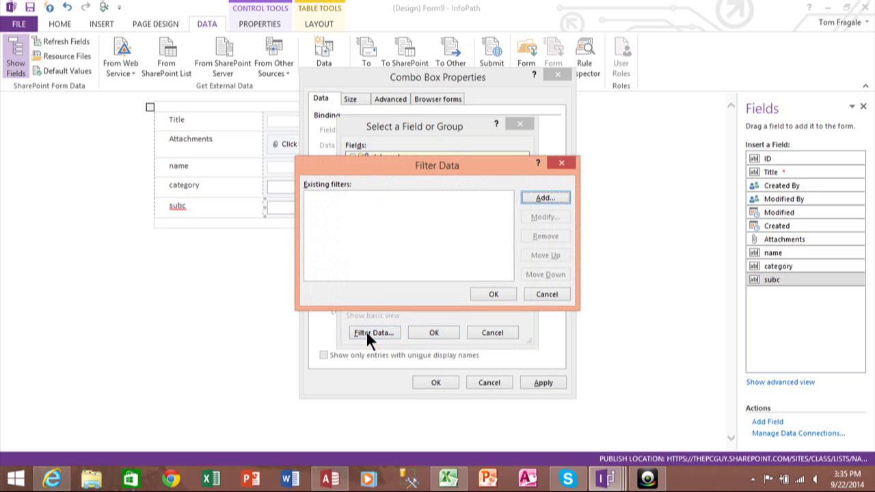
click(544, 198)
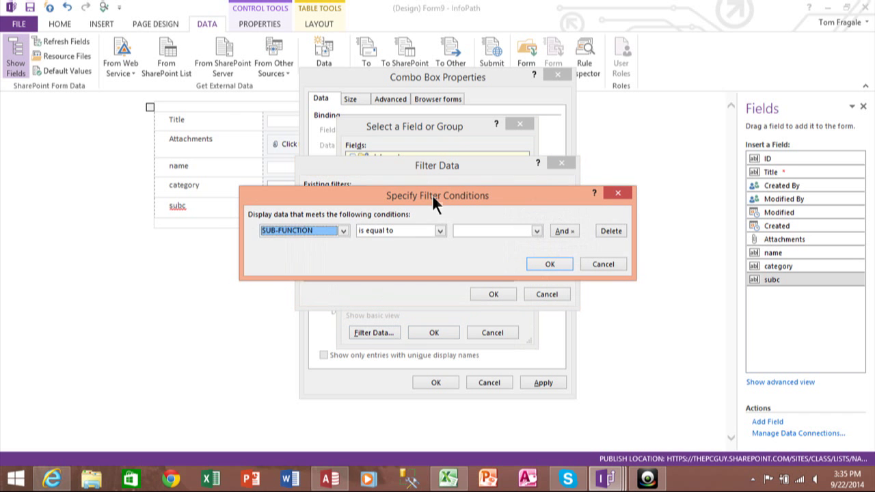
click(344, 231)
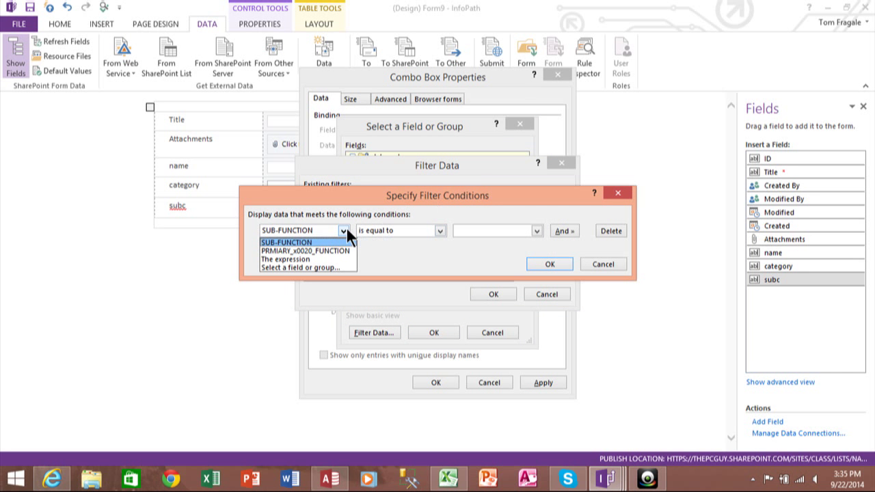
click(326, 250)
click(535, 231)
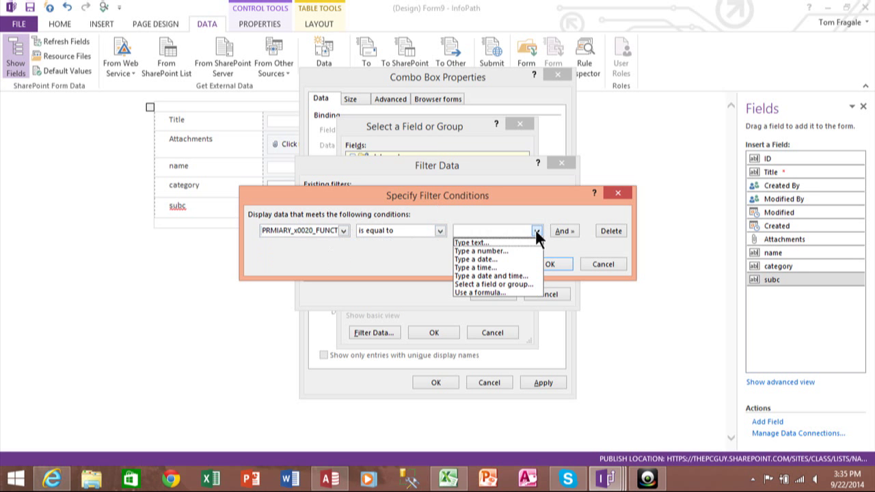
click(510, 285)
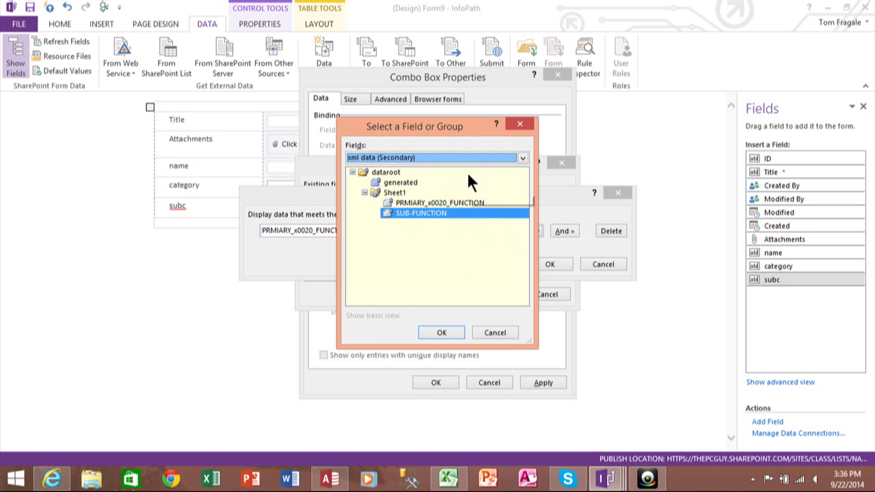
Compare against Main > dataFields > category, then confirm the filter and combo box settings.
click(522, 158)
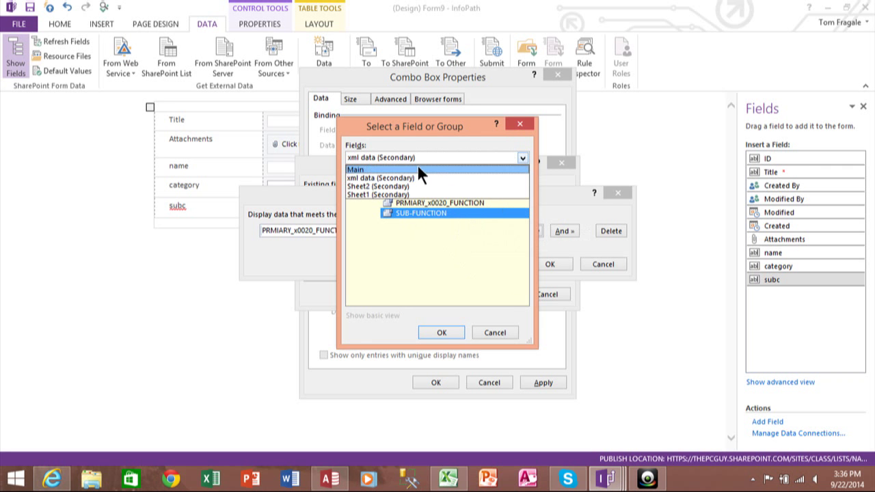
click(410, 170)
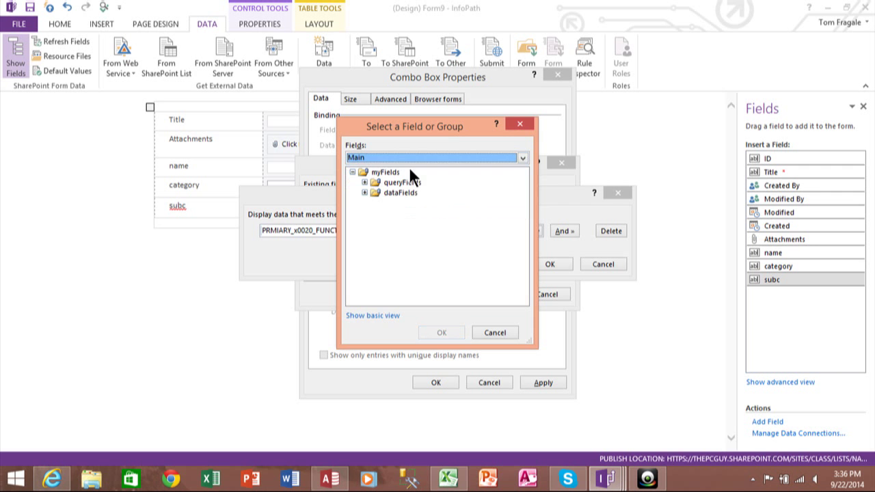
click(365, 193)
click(377, 203)
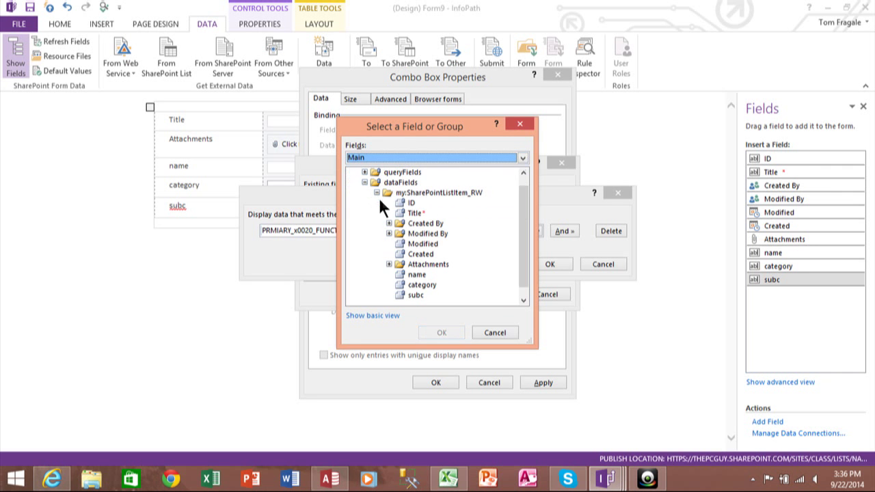
click(420, 286)
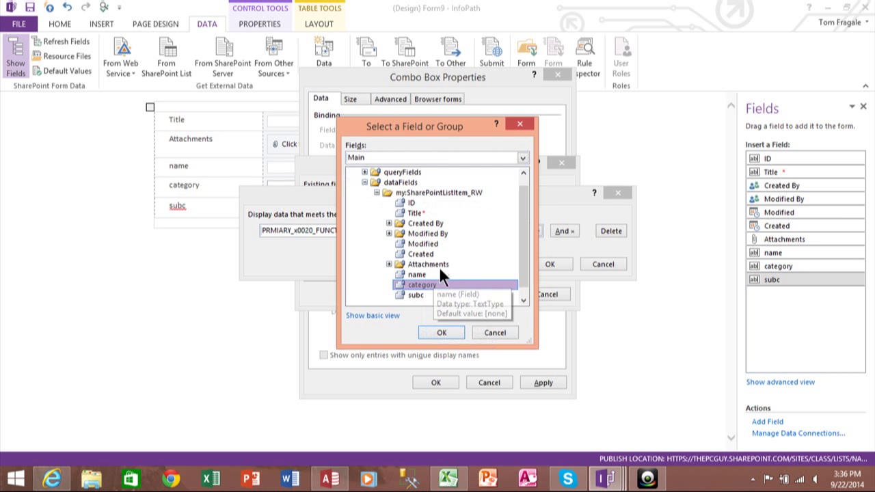
click(440, 333)
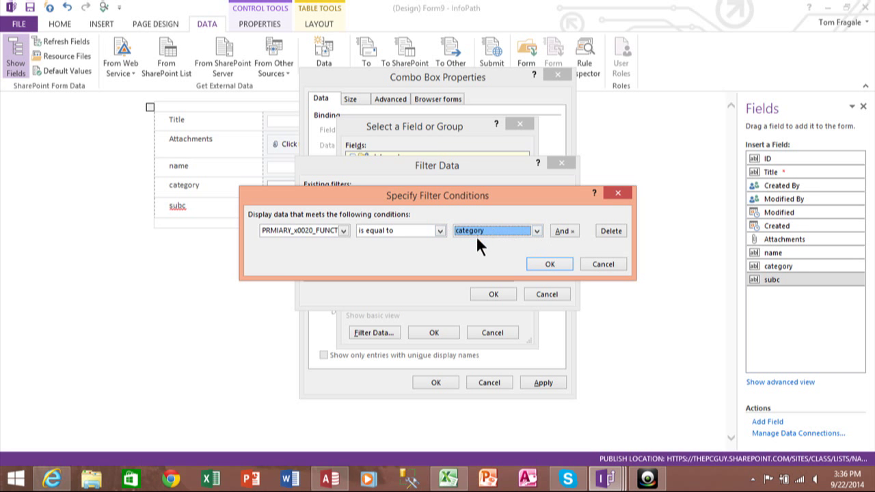
click(547, 264)
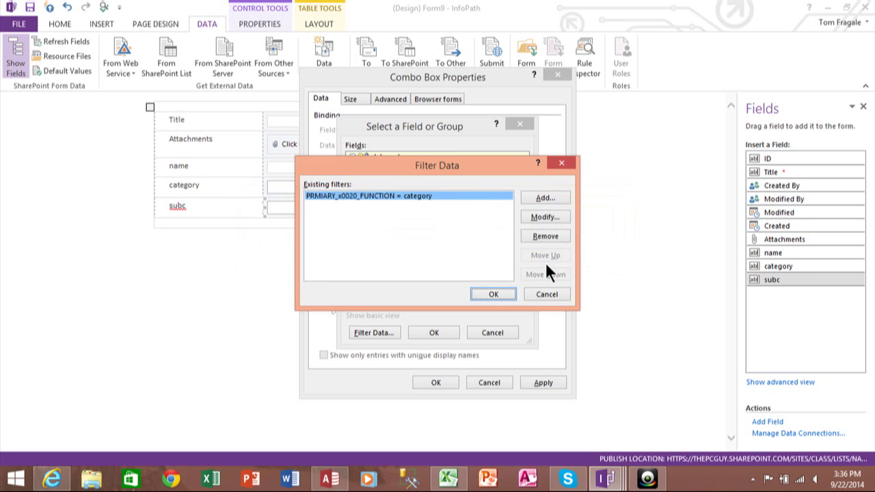
click(492, 295)
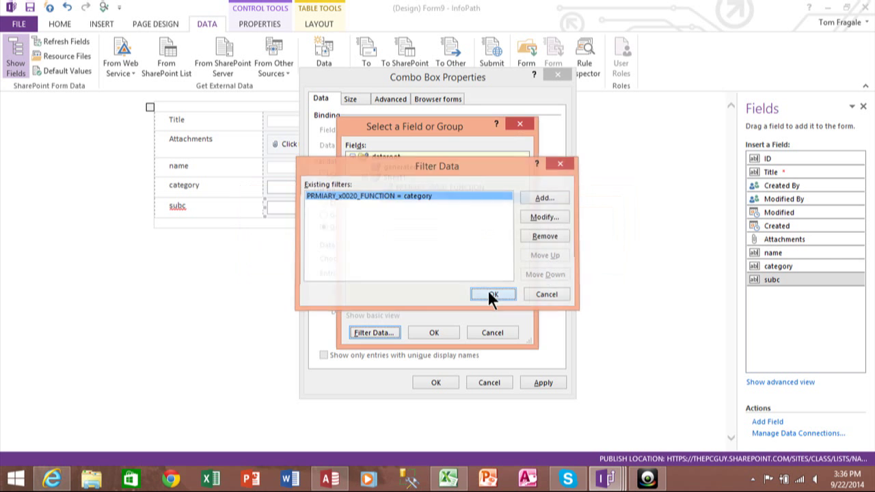
click(443, 333)
click(450, 381)
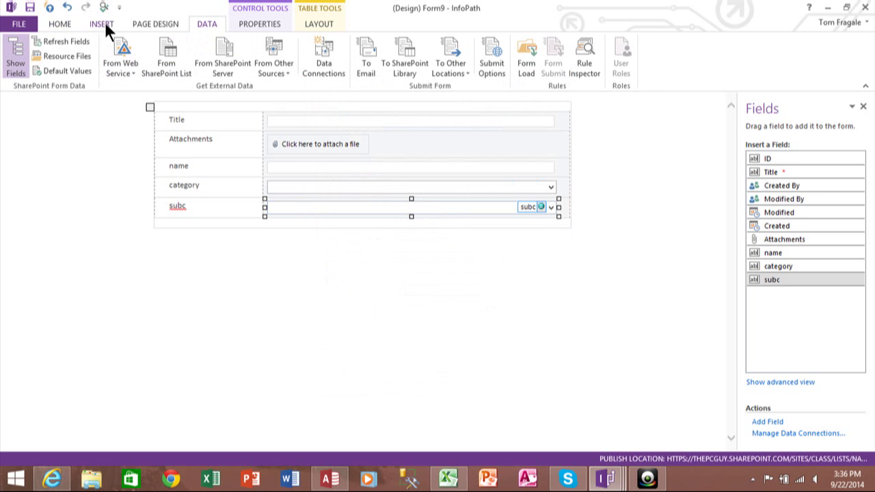
Preview the form, choose category Sales and subc Sales Services, then close the preview.
click(105, 22)
click(62, 22)
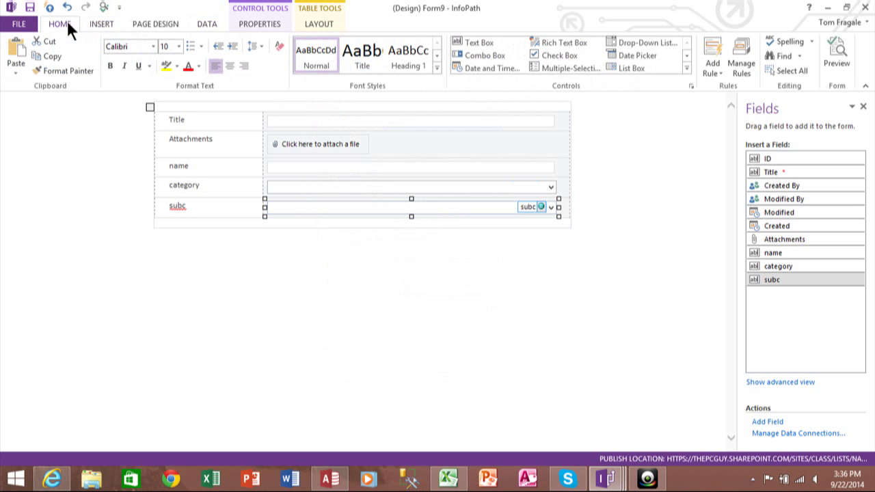
click(846, 60)
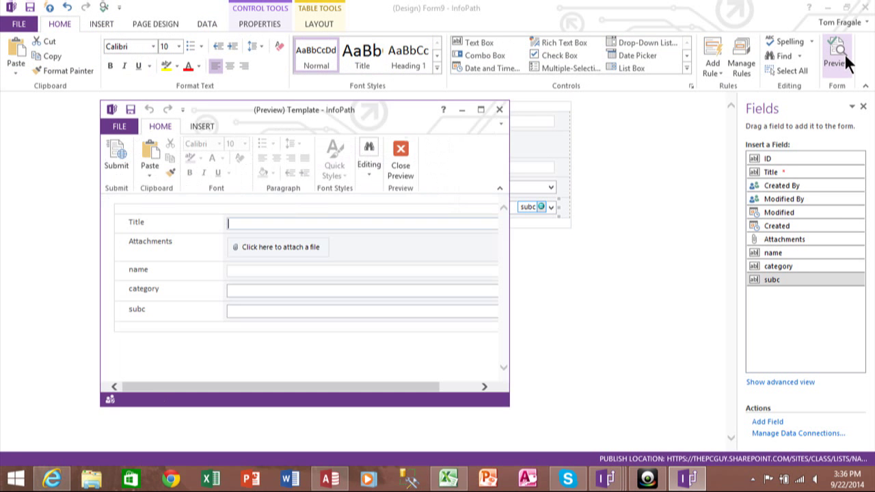
click(482, 110)
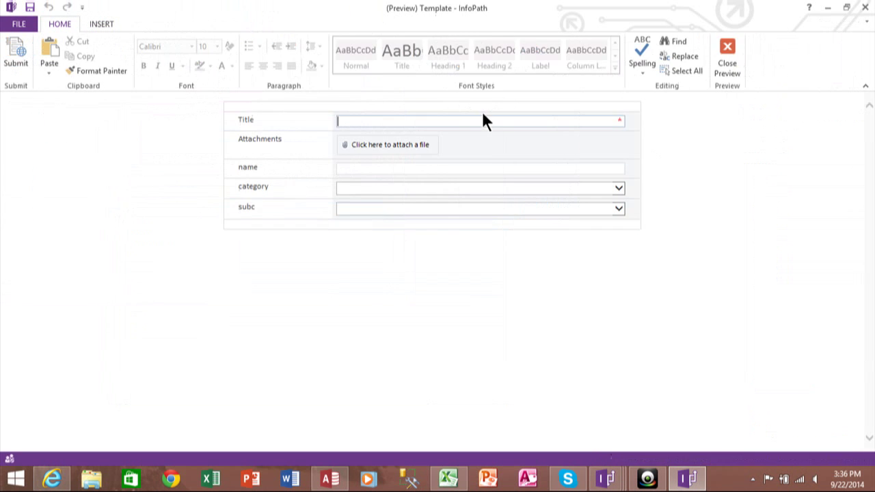
click(614, 192)
click(523, 217)
click(618, 208)
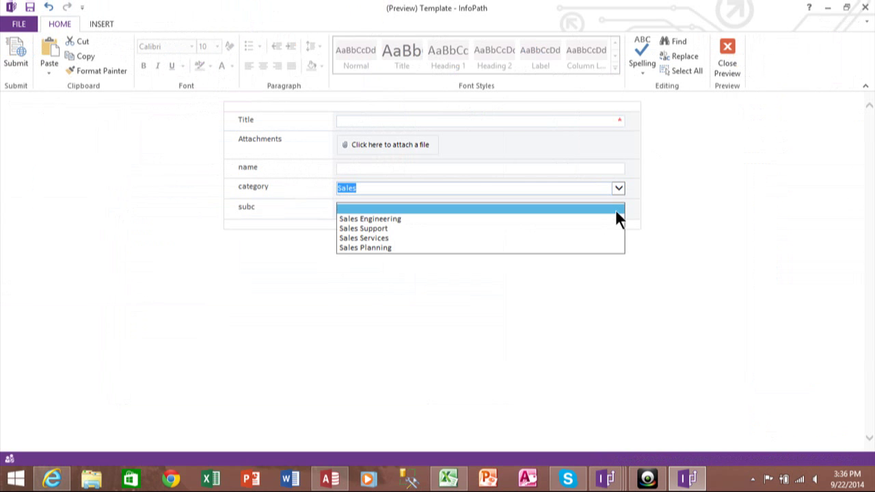
click(587, 237)
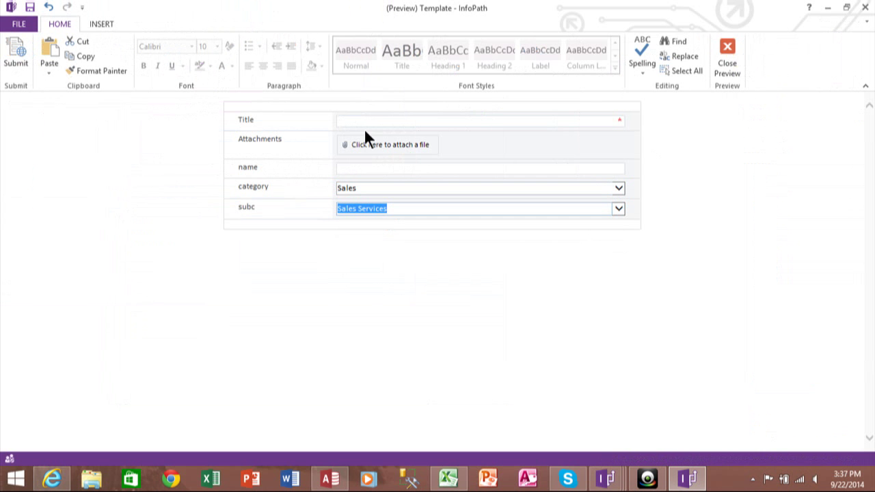
click(723, 57)
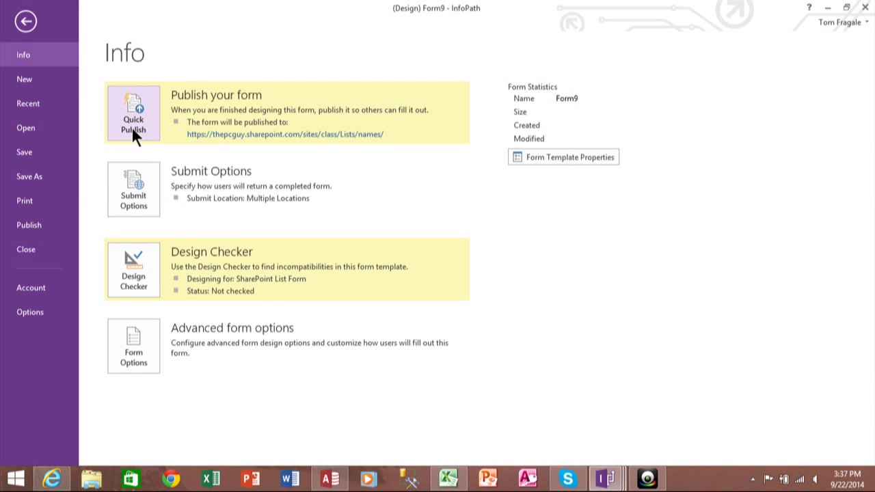
Quick Publish the form template to the SharePoint list and acknowledge the success message.
click(133, 130)
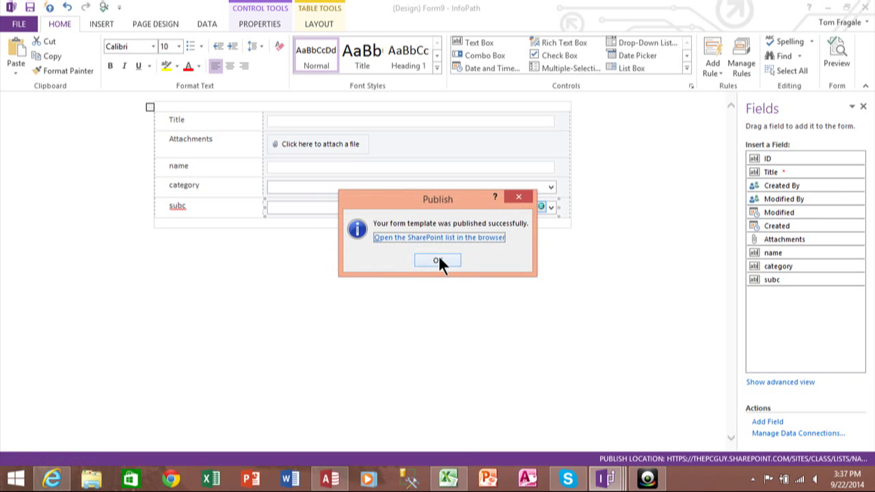
click(438, 259)
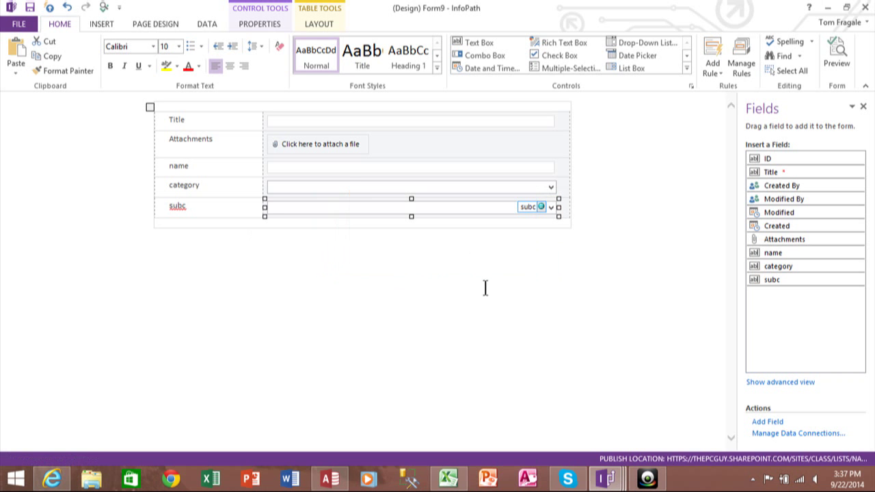
Select the name text box and open its Manage Rules pane from Add Rule.
click(349, 171)
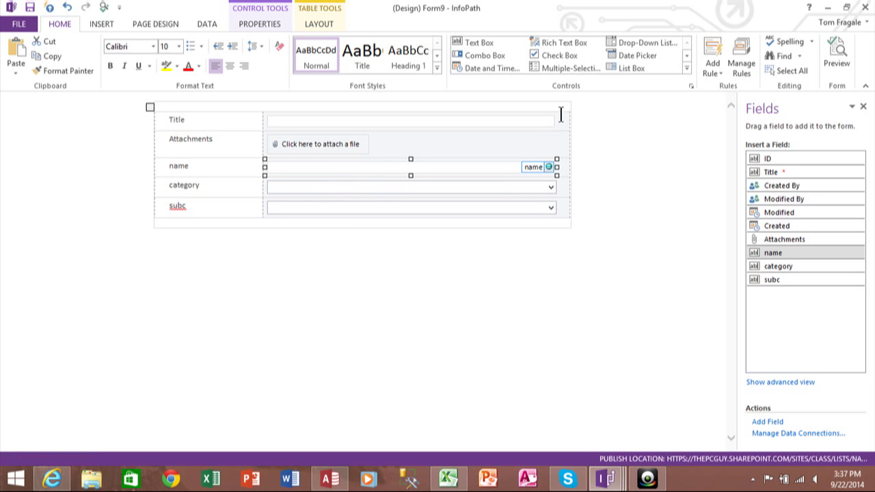
click(269, 25)
click(65, 24)
click(711, 68)
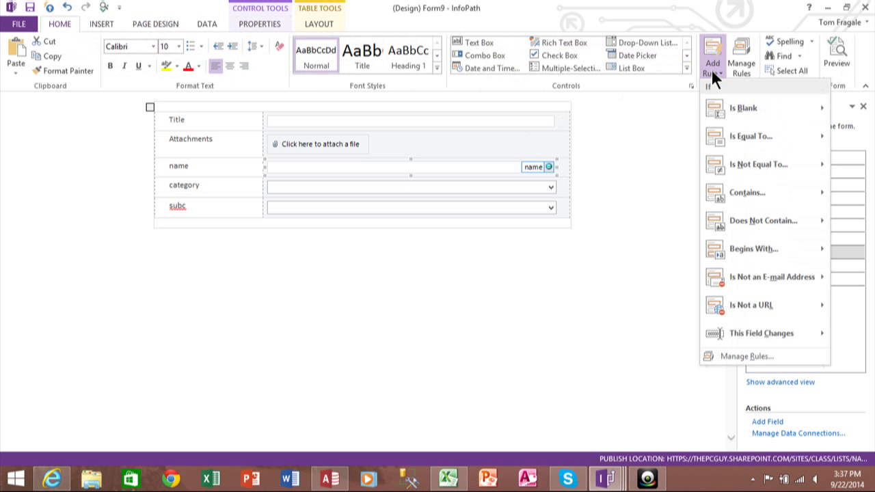
mouse_move(725, 109)
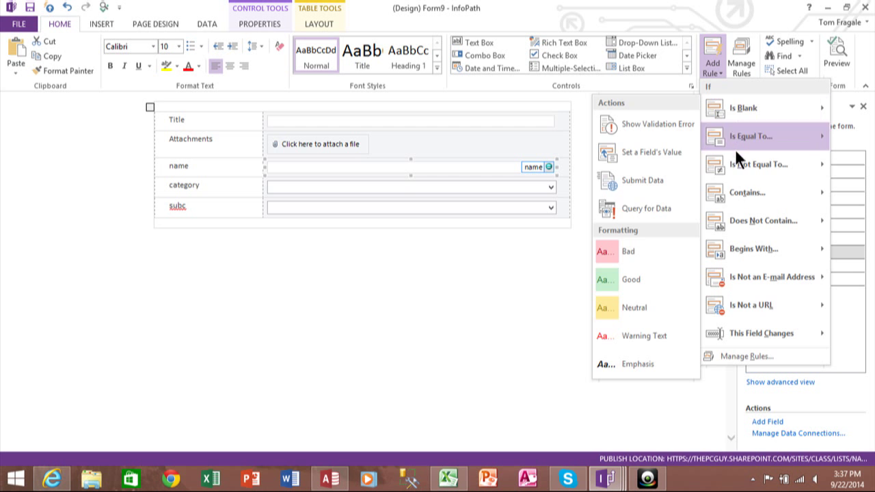
mouse_move(734, 305)
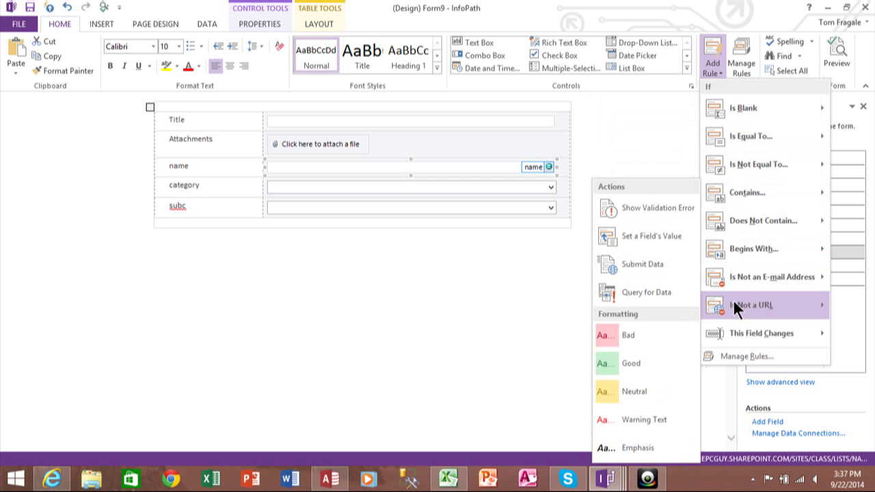
click(736, 356)
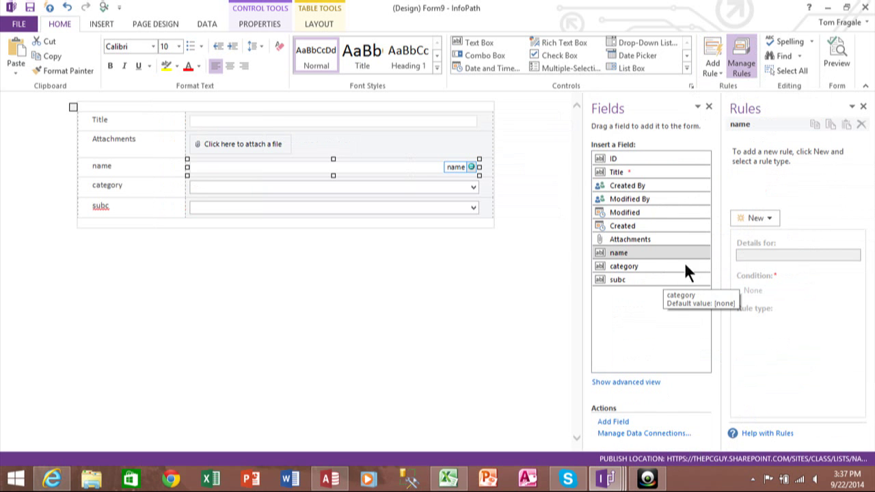
Check the name field's properties, then list the Validation, Formatting and Action rule types.
double_click(628, 258)
click(562, 380)
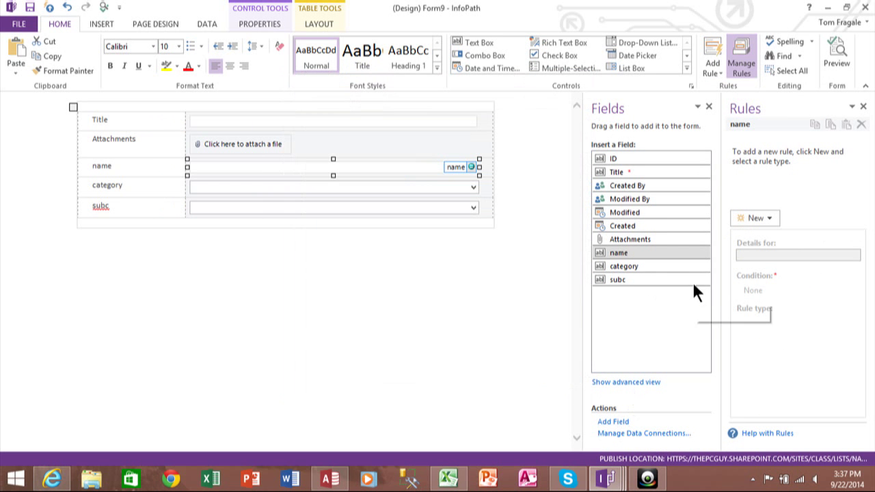
click(764, 216)
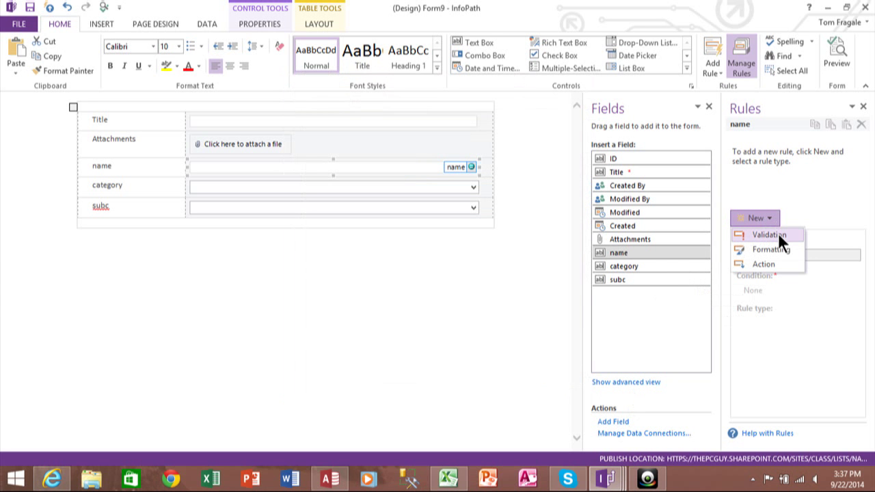